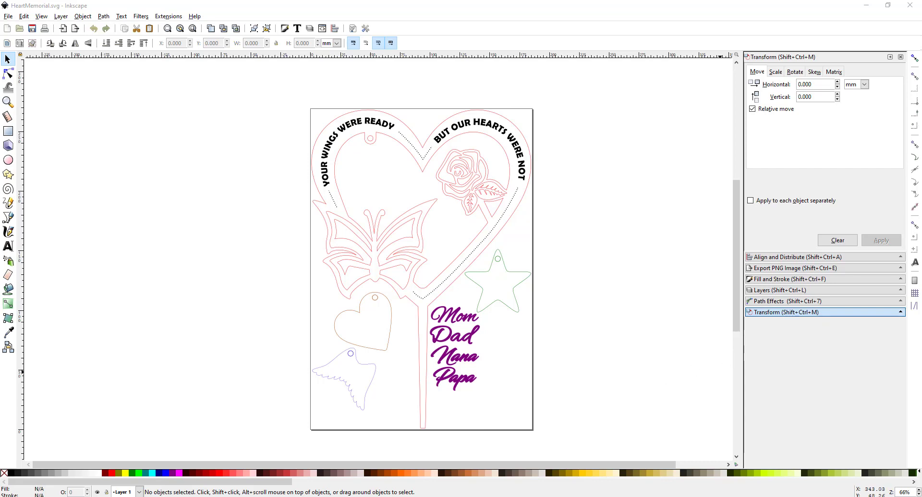
# - Check the Glowforge notice that the dashed line became solid, then return to Inkscape
pyautogui.hotkey('alt', 'Tab')
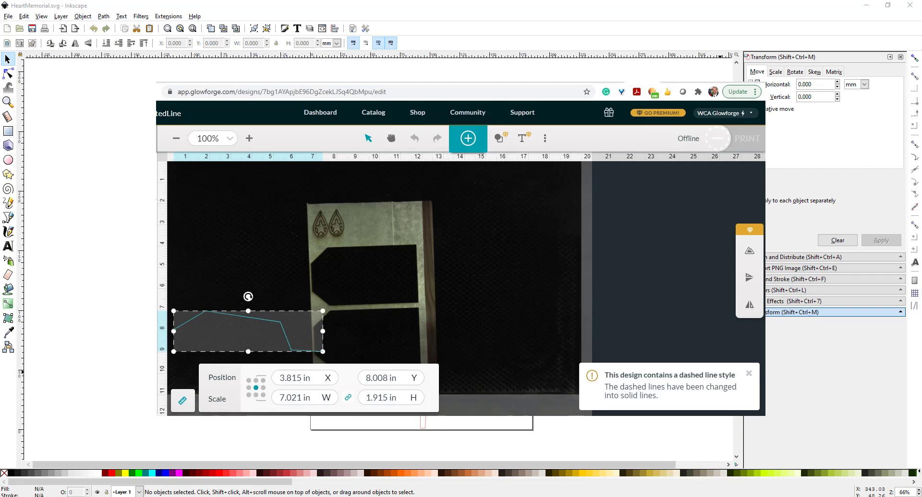
pyautogui.hotkey('alt', 'Tab')
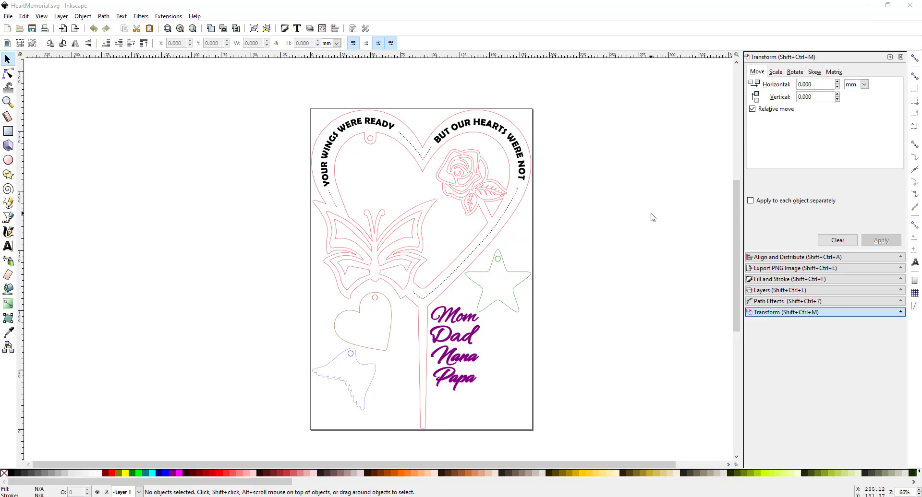
# - In DottedLine.svg, draw a four-point zigzag path across the page with the Bezier tool
pyautogui.click(865, 4)
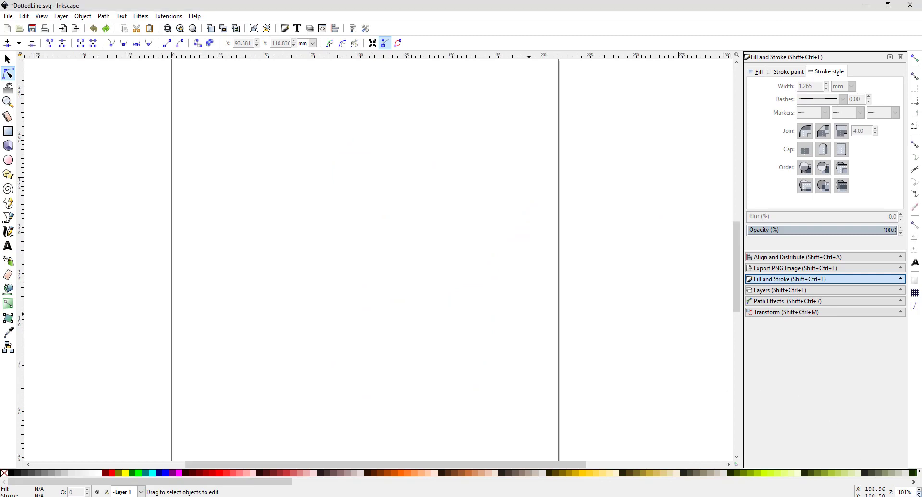
pyautogui.press('5')
pyautogui.click(9, 218)
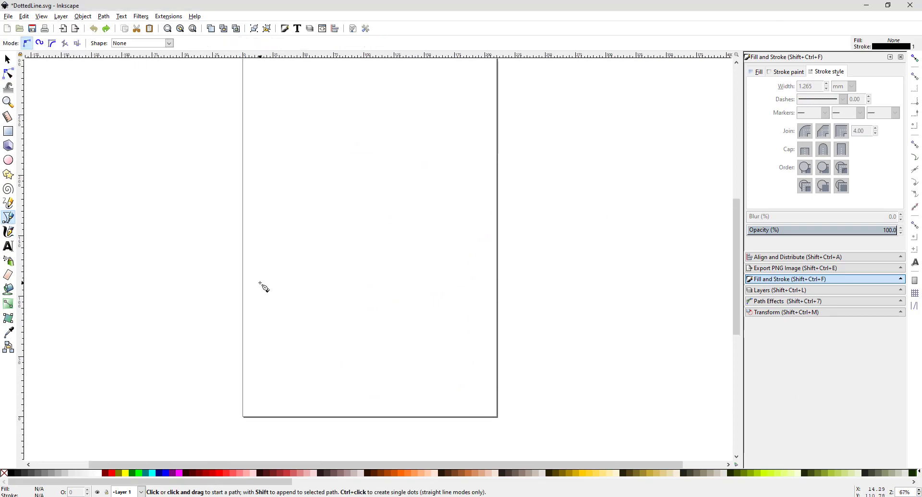
pyautogui.click(260, 282)
pyautogui.click(313, 228)
pyautogui.click(377, 291)
pyautogui.click(425, 239)
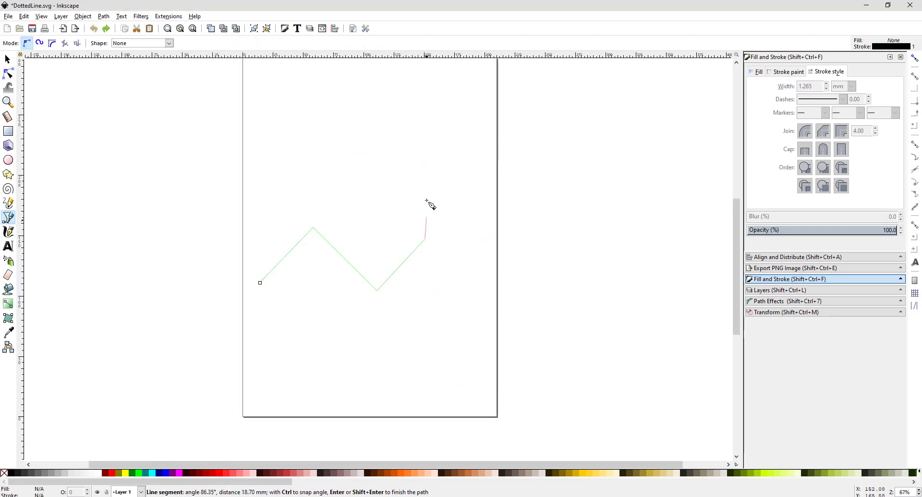
pyautogui.press('Return')
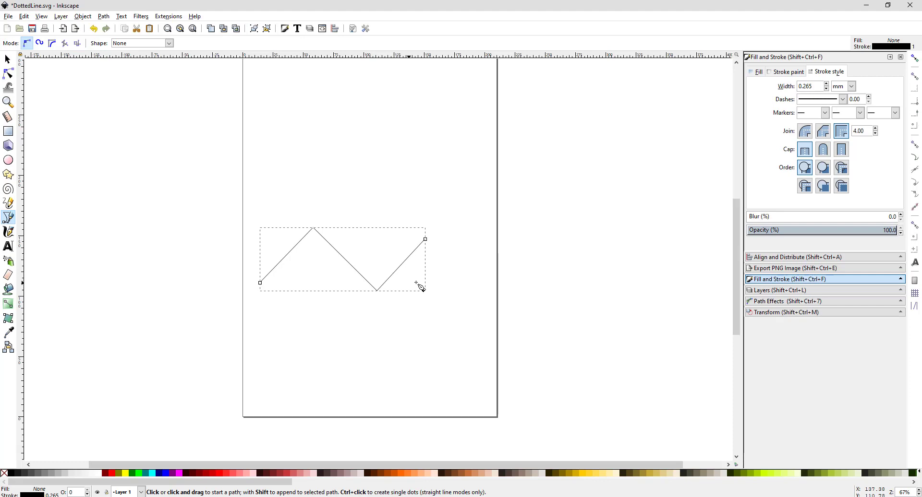
# - Set the zigzag stroke to a sparse dotted dash pattern with 1.265 mm width
pyautogui.click(842, 99)
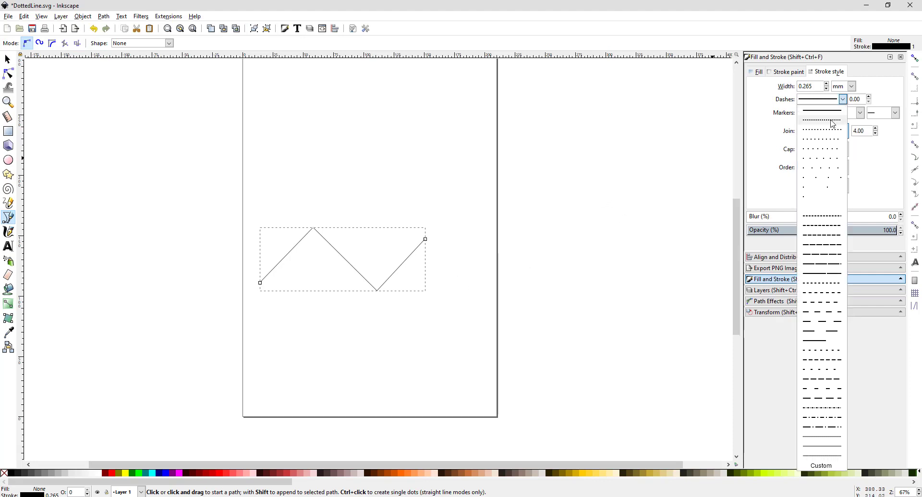
pyautogui.click(826, 140)
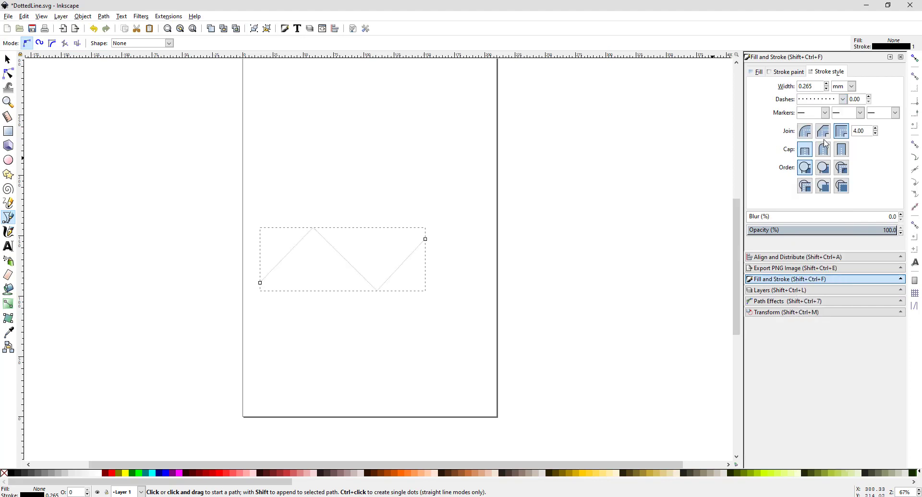
pyautogui.click(826, 84)
pyautogui.click(826, 84)
pyautogui.click(826, 84)
pyautogui.click(826, 84)
pyautogui.click(826, 84)
pyautogui.click(826, 84)
pyautogui.click(826, 84)
pyautogui.click(826, 84)
pyautogui.click(826, 84)
pyautogui.click(825, 84)
# - Apply Object to Path, then Extensions > Modify Path > Convert to Dashes on the zigzag
pyautogui.click(104, 17)
pyautogui.click(113, 29)
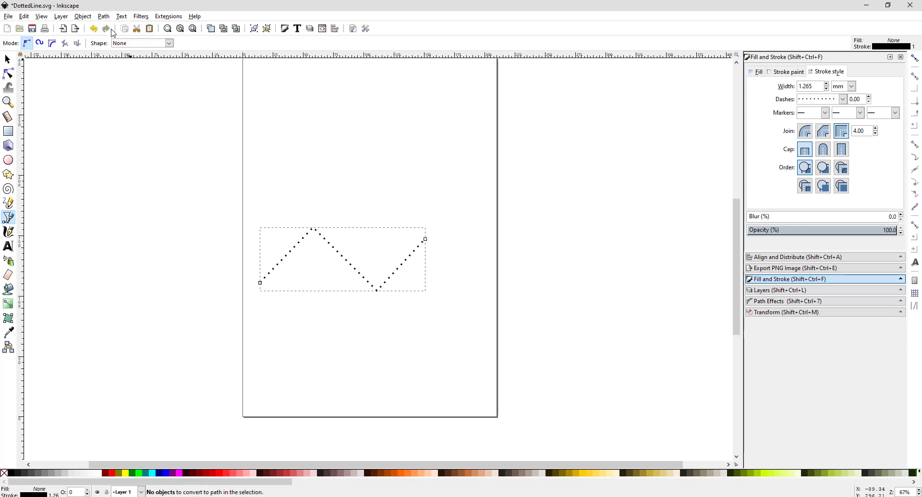
pyautogui.click(8, 75)
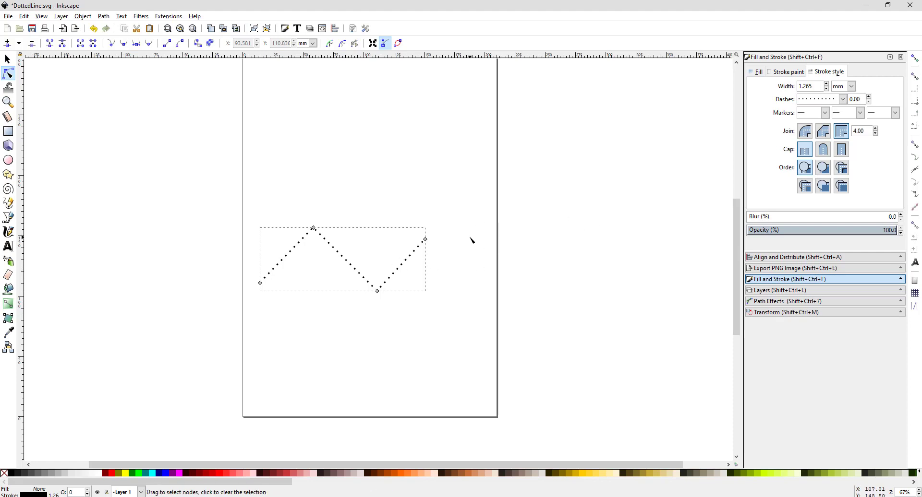
pyautogui.click(172, 18)
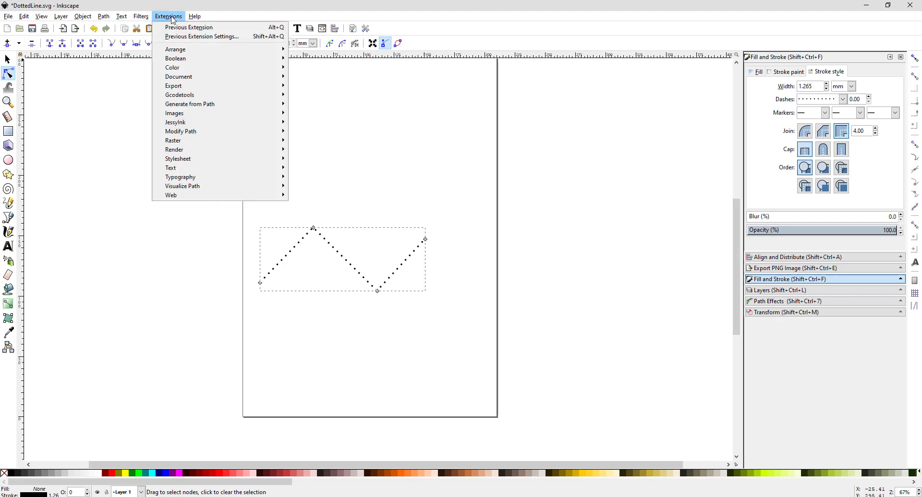
pyautogui.moveTo(202, 133)
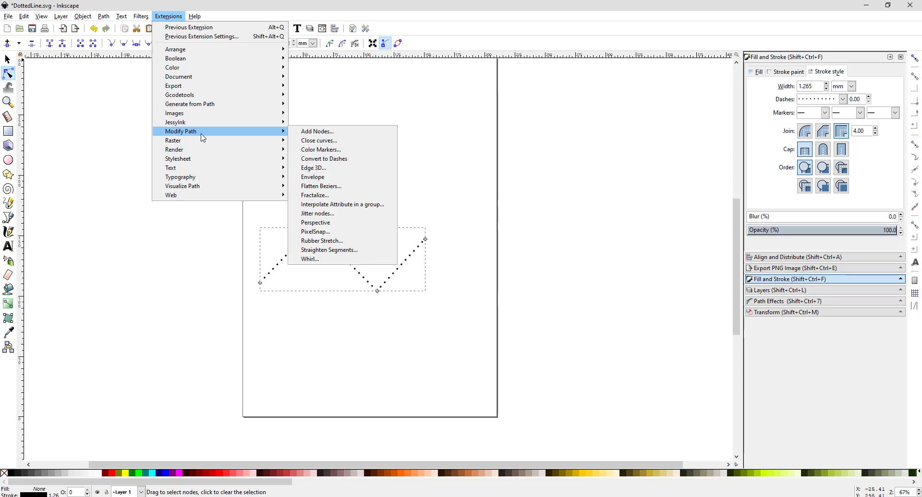
pyautogui.click(327, 159)
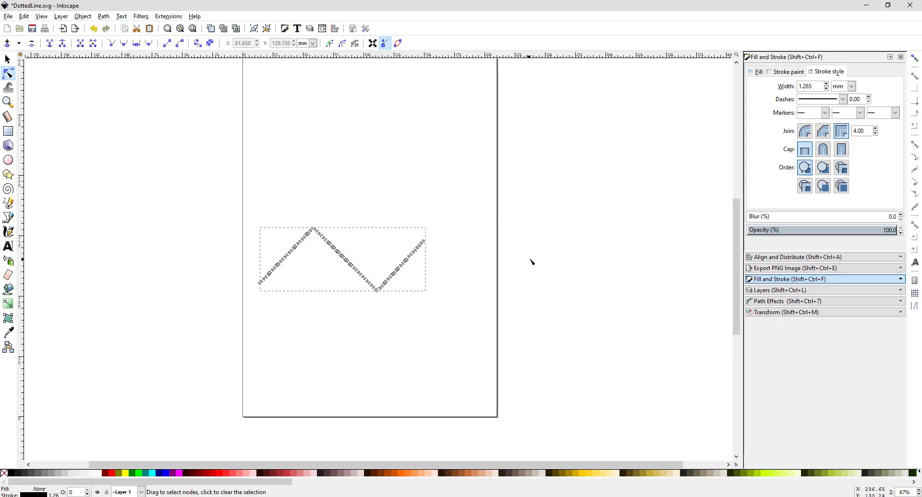
pyautogui.press('+')
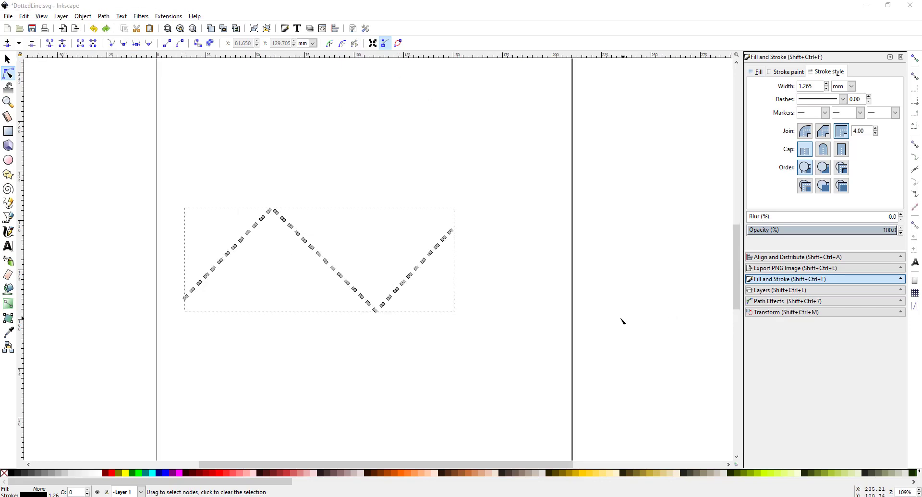
pyautogui.hotkey('alt', 'Tab')
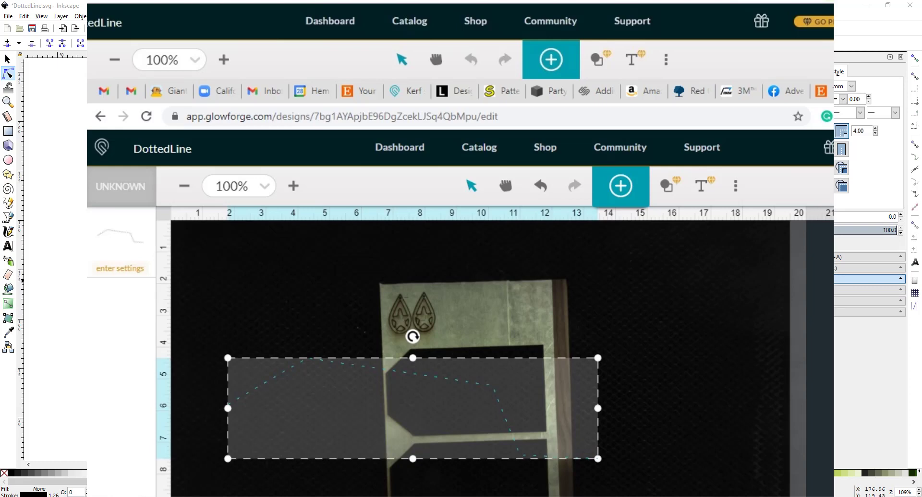
pyautogui.hotkey('alt', 'Tab')
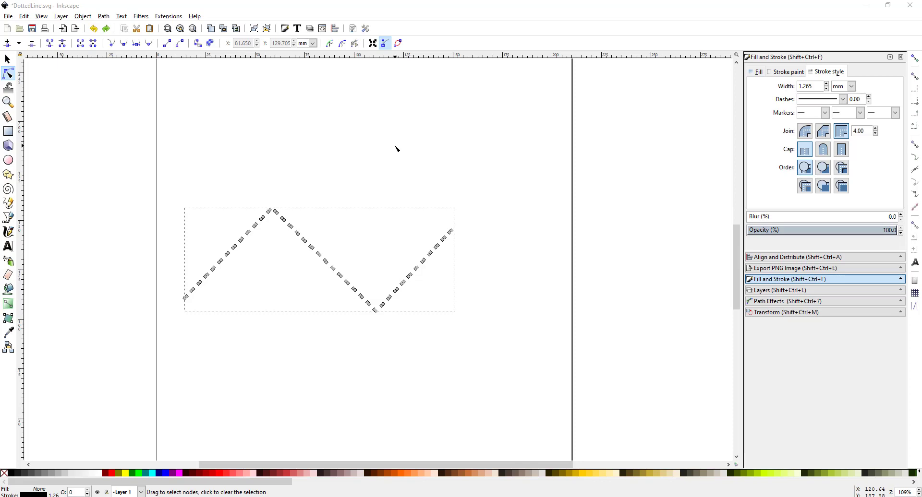
pyautogui.click(104, 17)
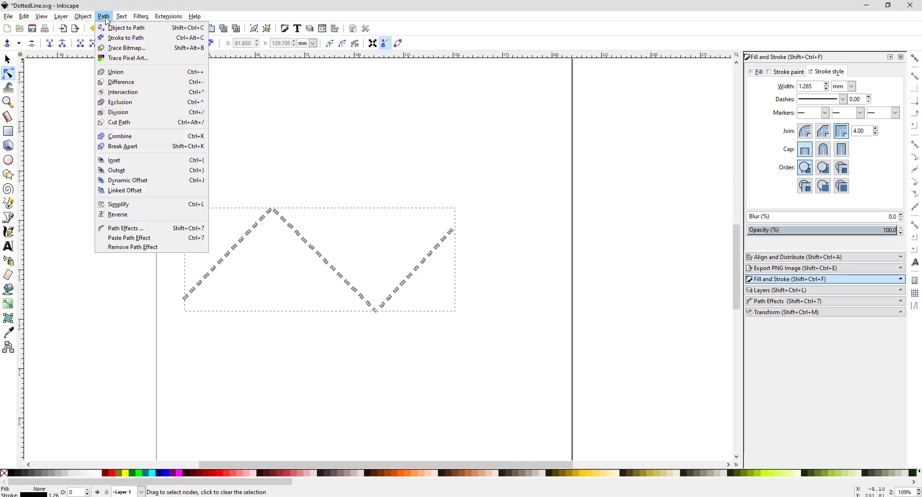
pyautogui.click(125, 37)
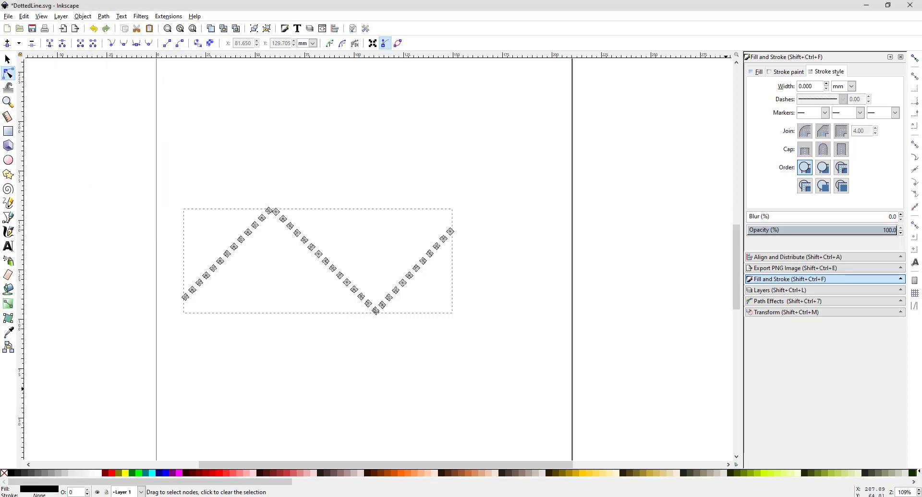
pyautogui.scroll(20, 918, 492)
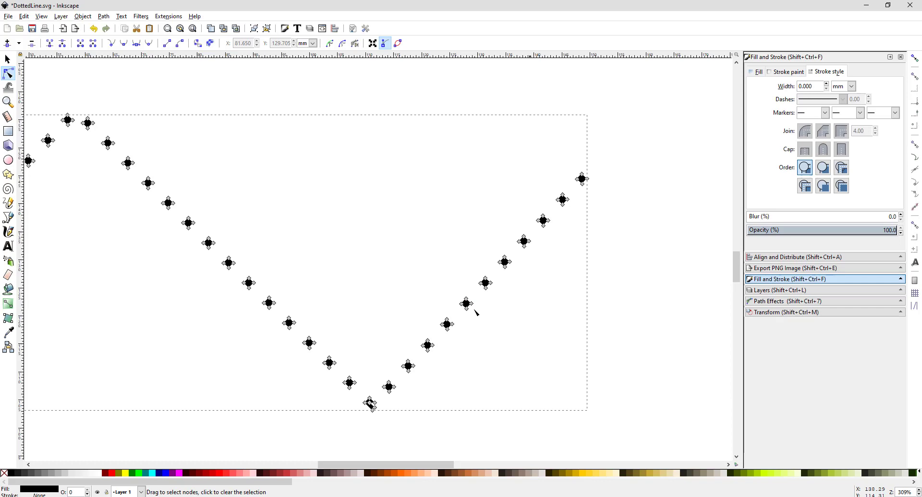
pyautogui.press('5')
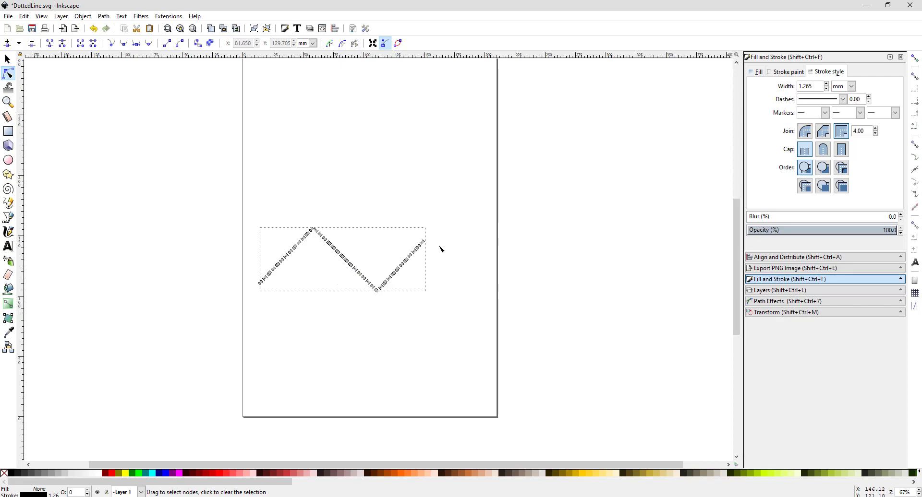
# - Break the dashed zigzag apart into separate pieces with Path > Break Apart
pyautogui.click(104, 16)
pyautogui.click(121, 147)
pyautogui.click(317, 326)
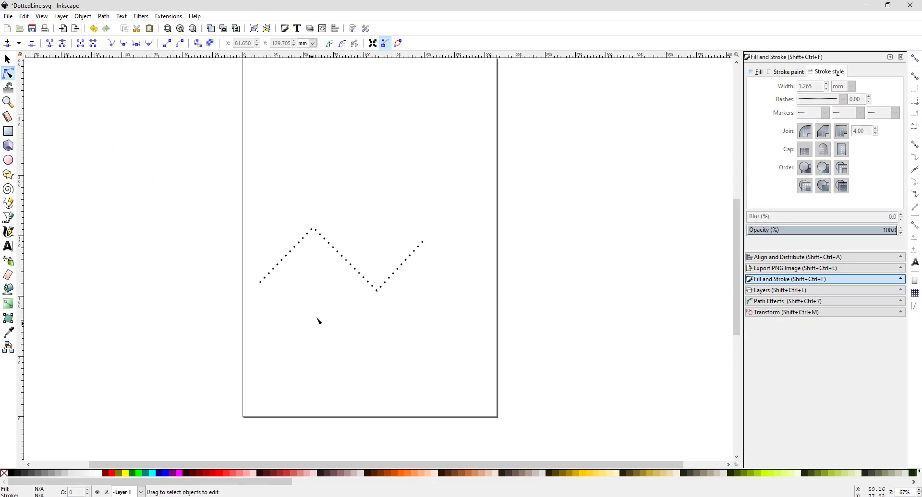
# - Select one dot at the bottom valley and nudge it to confirm it moves independently
pyautogui.click(310, 229)
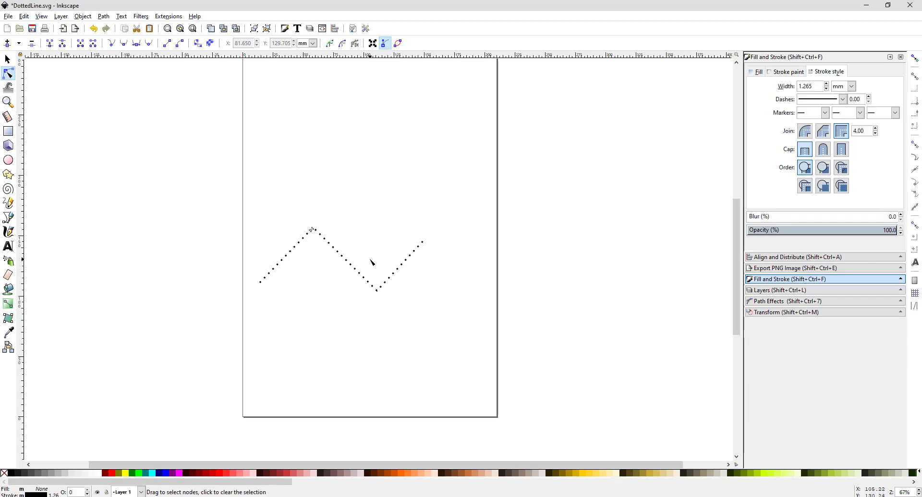
pyautogui.press('s')
pyautogui.click(372, 262)
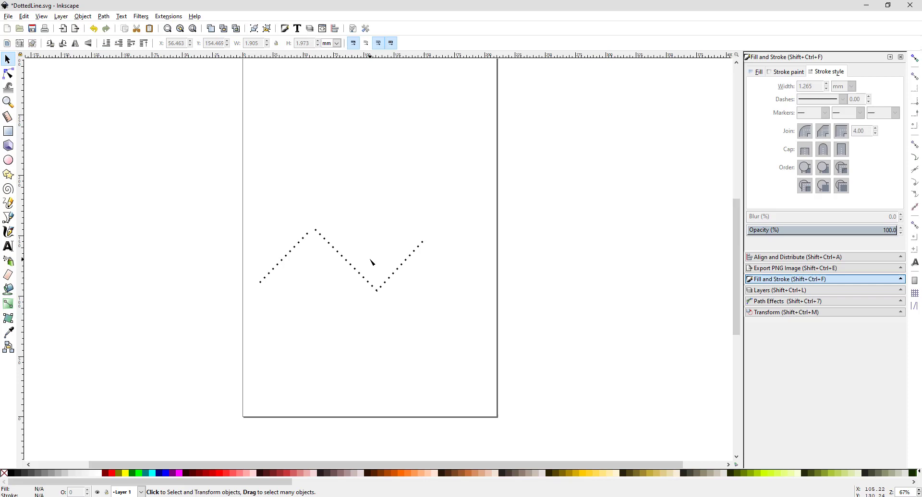
pyautogui.click(376, 291)
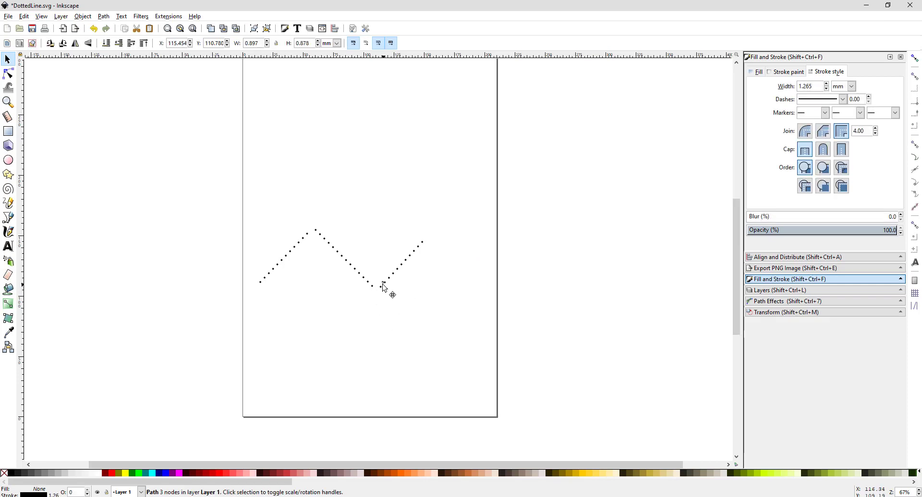
pyautogui.moveTo(380, 289); pyautogui.dragTo(376, 285)
pyautogui.click(425, 305)
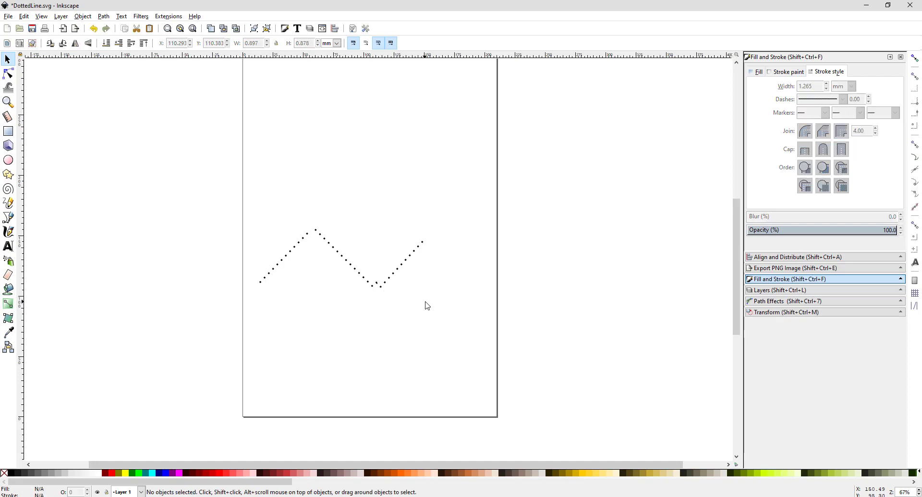